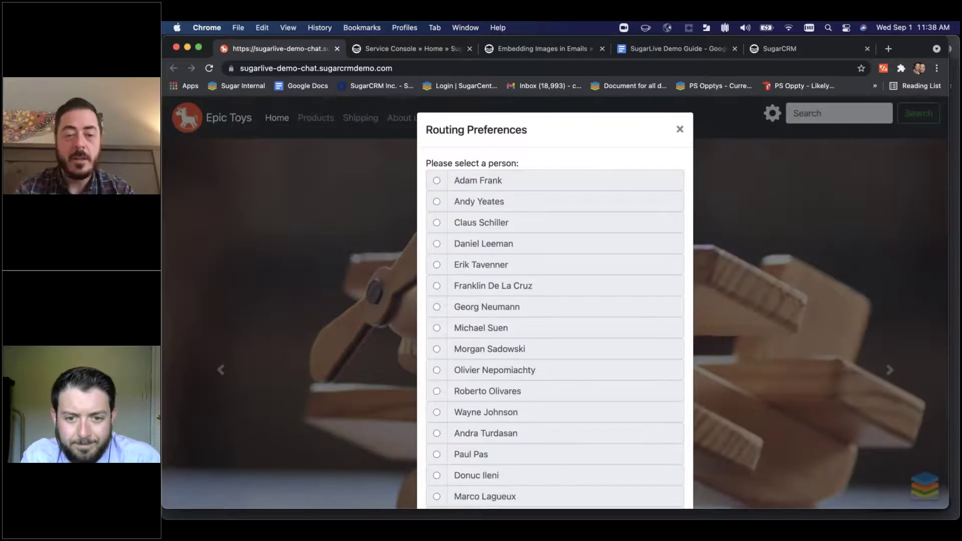
Step: Route demo chats to the agent's own name in the Epic Toys routing preferences and save the changes
{"action": "scroll", "coordinate": [457, 290], "scroll_direction": "down", "scroll_amount": 5}
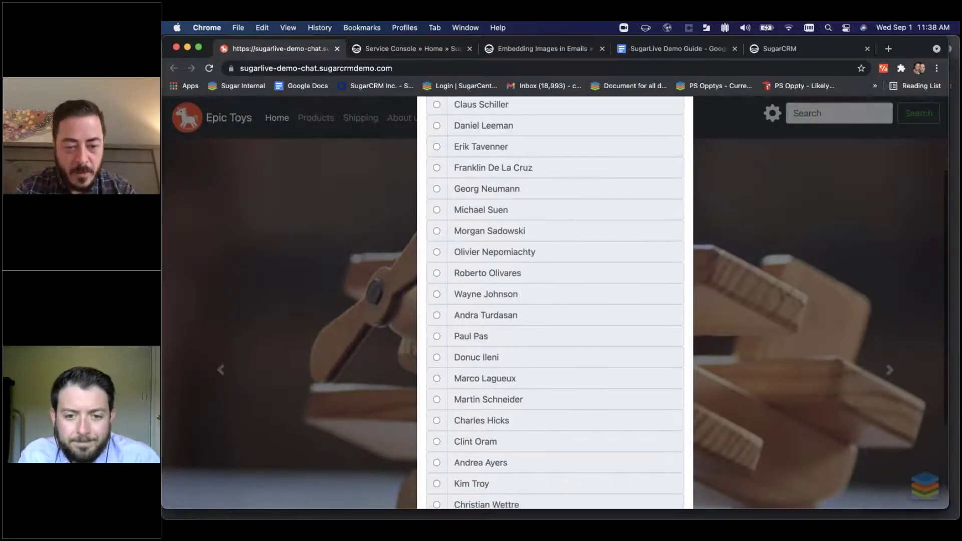
{"action": "left_click", "coordinate": [437, 420]}
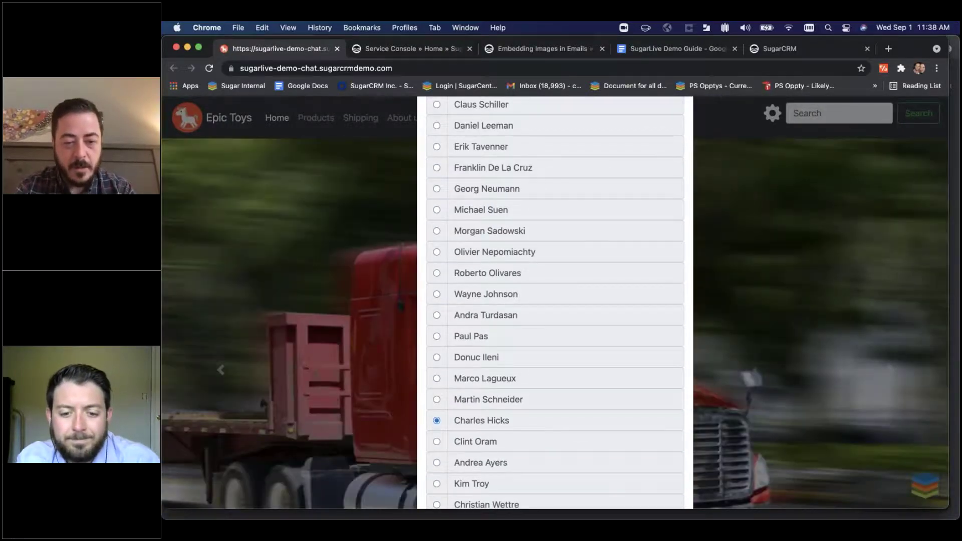
{"action": "scroll", "coordinate": [587, 434], "scroll_direction": "down", "scroll_amount": 5}
{"action": "left_click", "coordinate": [661, 478]}
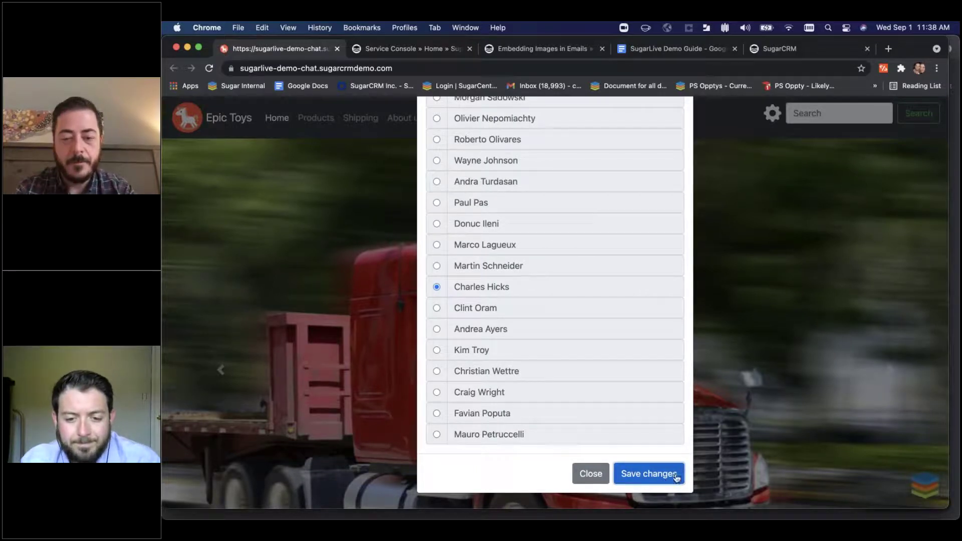
{"action": "left_click", "coordinate": [673, 466]}
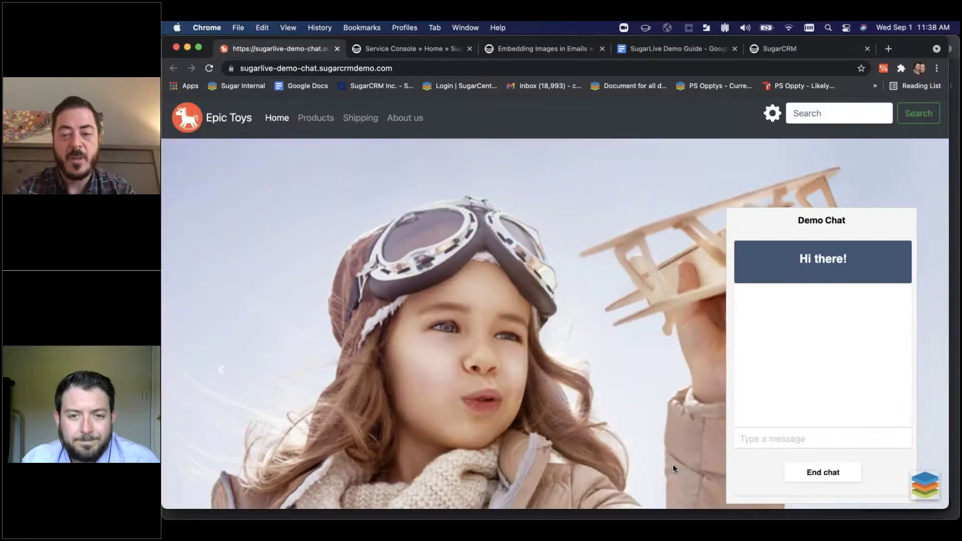
Step: Send the message "Hello I have a production question" in the Demo Chat as the customer
{"action": "left_click", "coordinate": [793, 433]}
{"action": "type", "text": "Hello "}
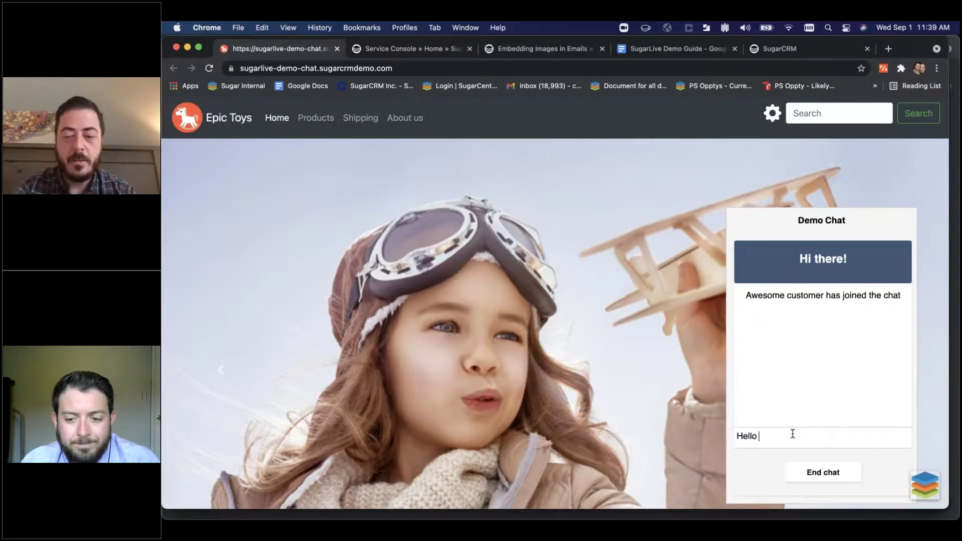
{"action": "type", "text": "I have a production question"}
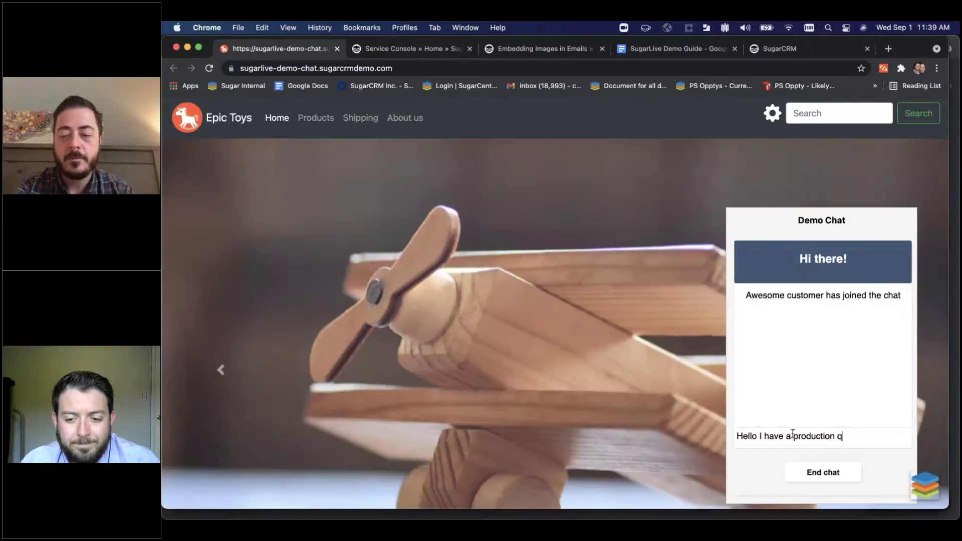
{"action": "key", "text": "Return"}
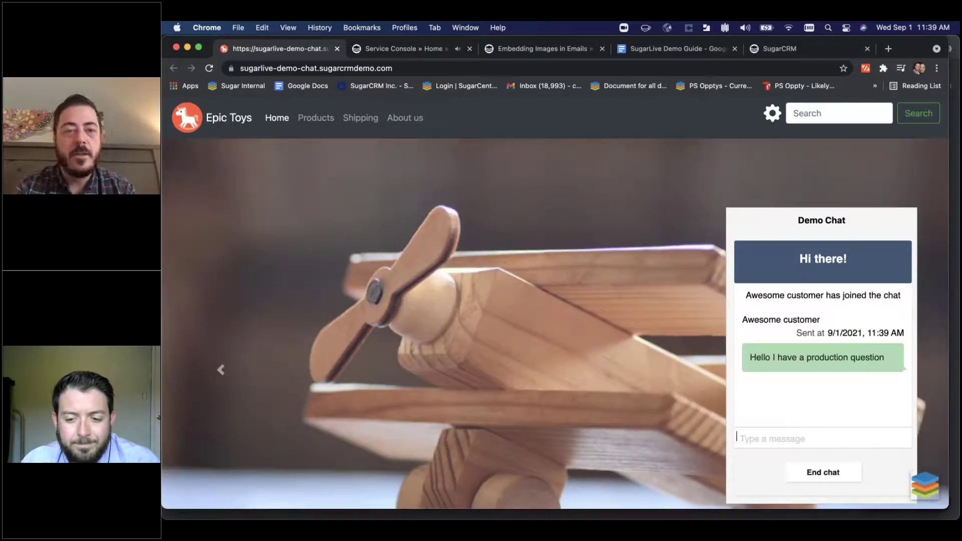
Step: Switch to the Service Console, mute the ringing and accept the incoming chat from Awesome customer
{"action": "left_click", "coordinate": [425, 49]}
{"action": "key", "text": "XF86AudioMute"}
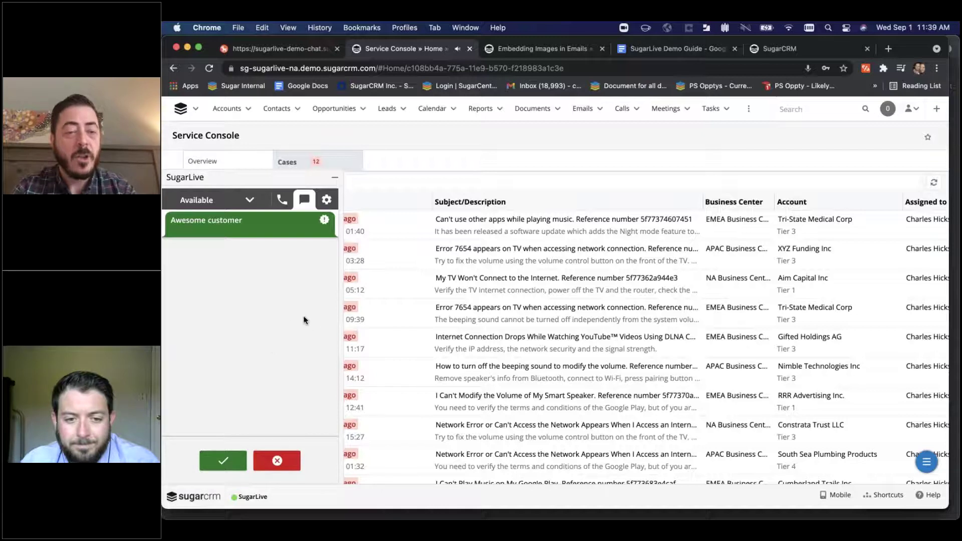
{"action": "left_click", "coordinate": [224, 460]}
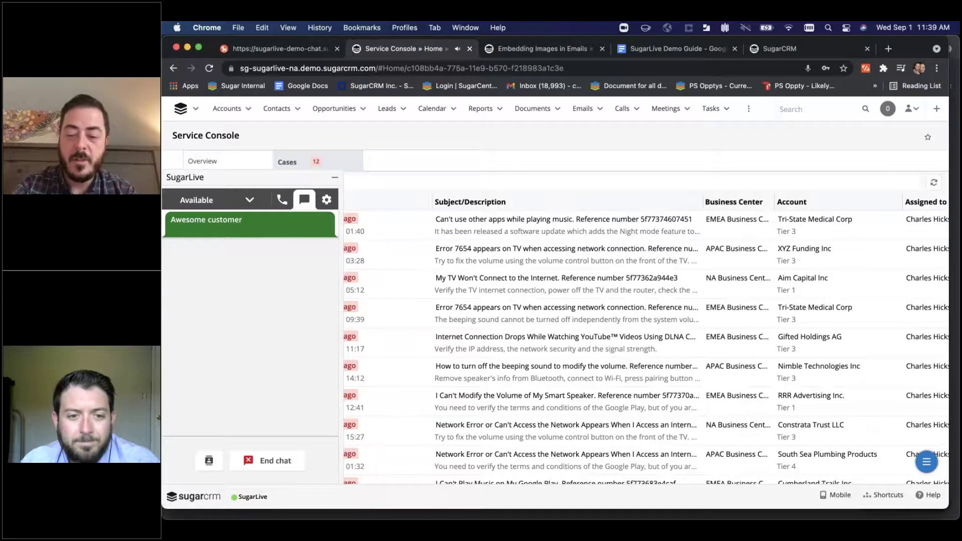
{"action": "key", "text": "XF86AudioRaiseVolume"}
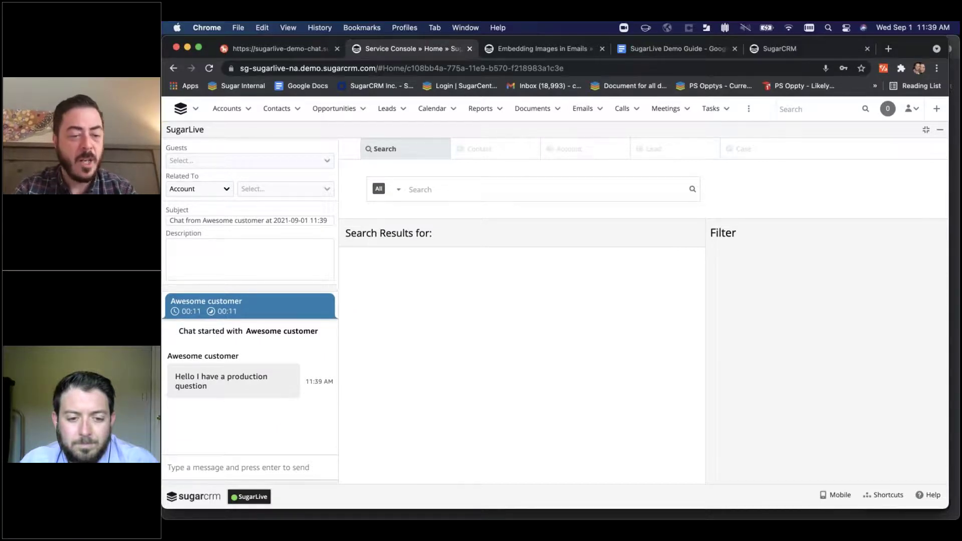
Step: Reply to the customer in the SugarLive chat with "Hello, who am I speaking with?"
{"action": "left_click", "coordinate": [168, 468]}
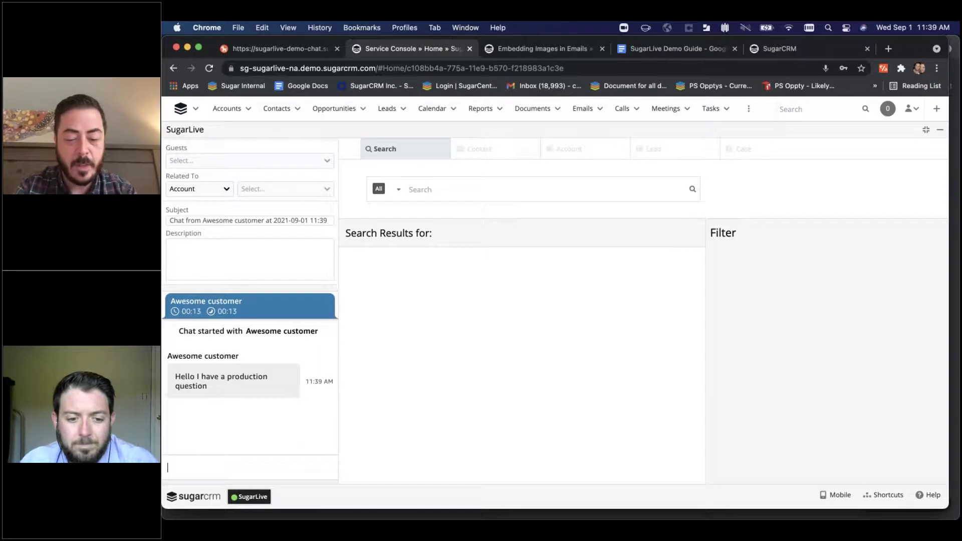
{"action": "type", "text": "Hello"}
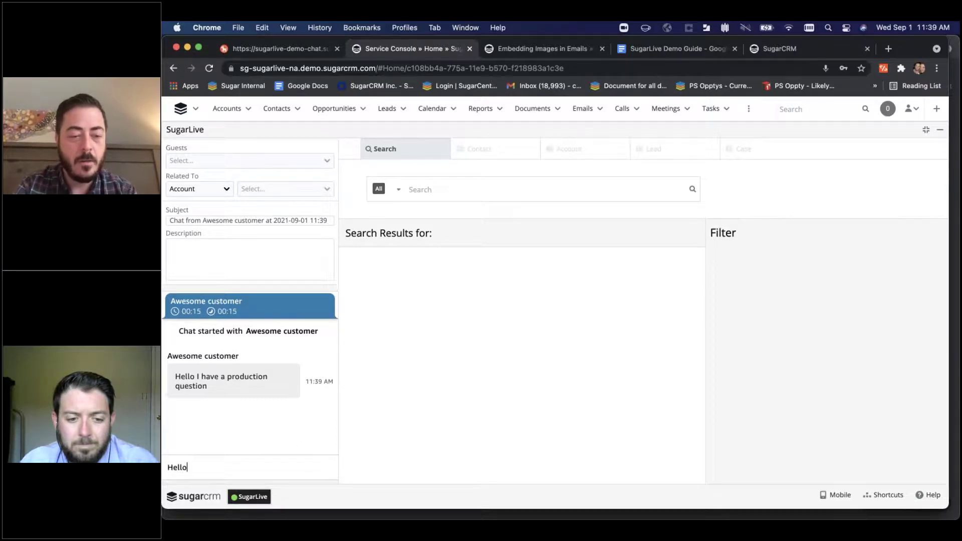
{"action": "type", "text": ", who am I speaking with?"}
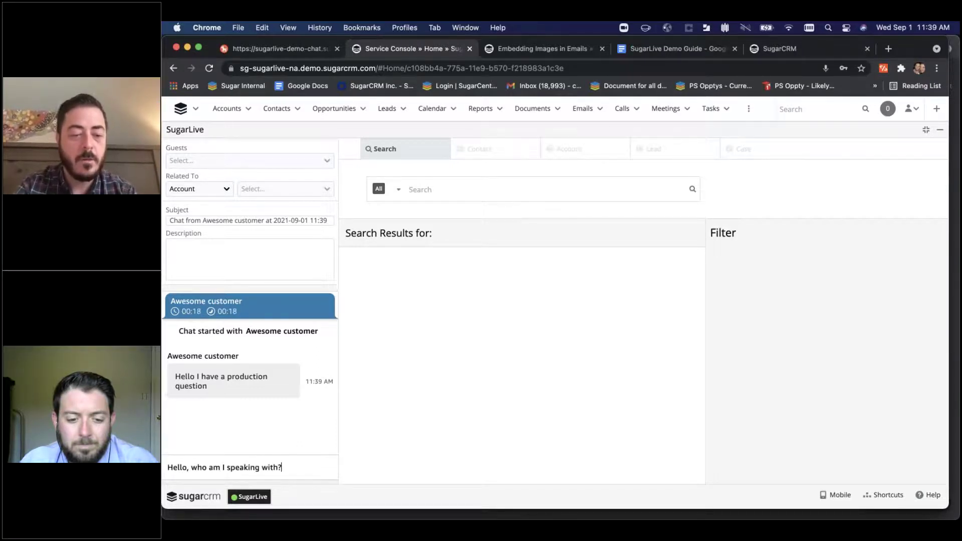
{"action": "key", "text": "Return"}
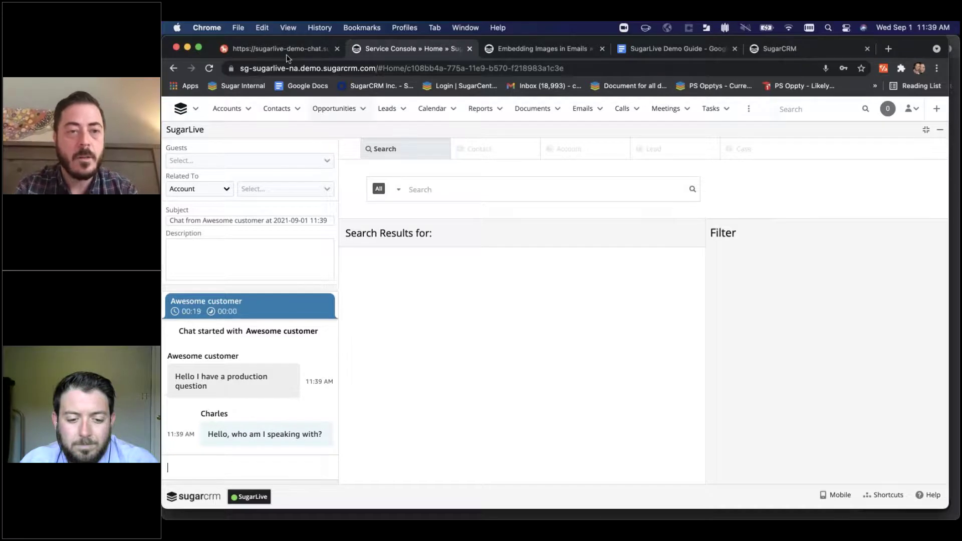
Step: Answer from the Epic Toys demo chat as the customer with a message giving the customer's first name
{"action": "left_click", "coordinate": [288, 50]}
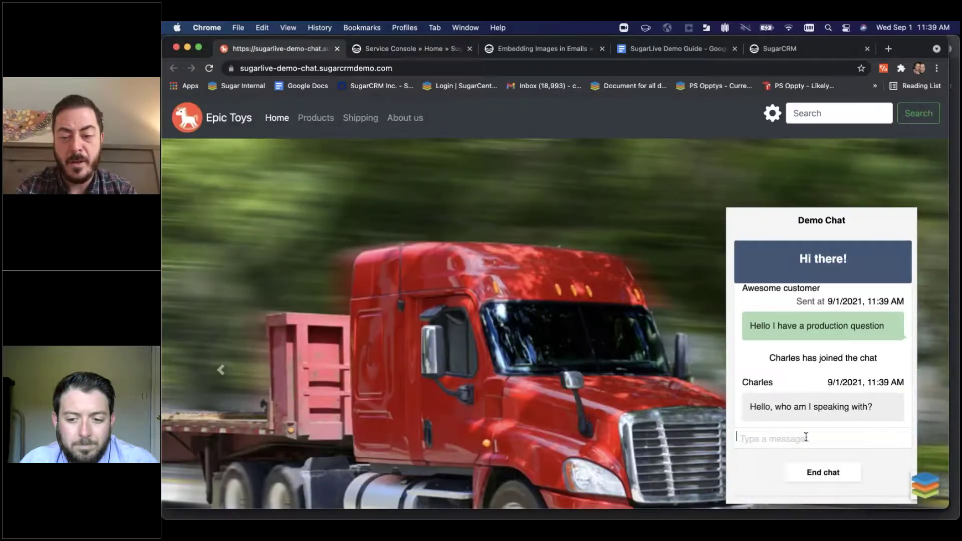
{"action": "type", "text": "My name is Charles"}
{"action": "key", "text": "Return"}
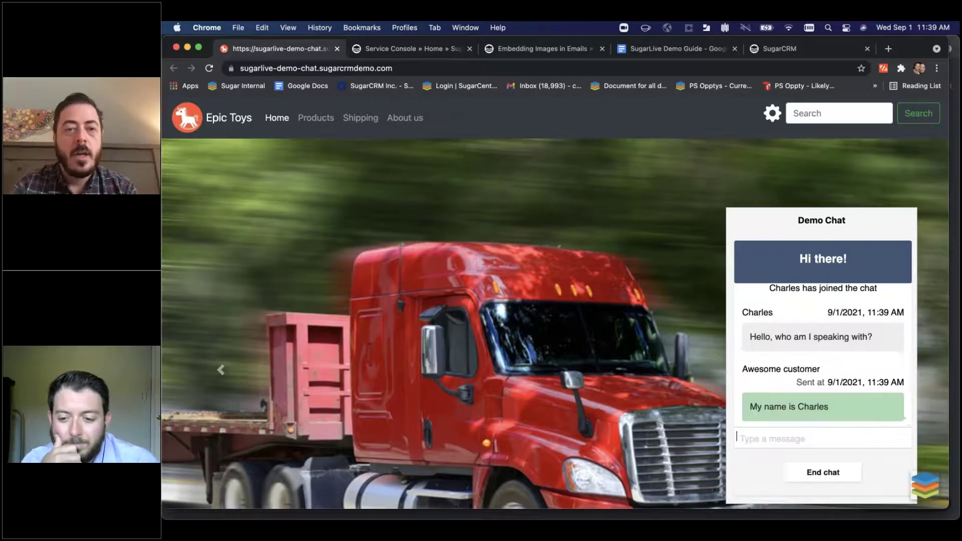
Step: In the Service Console, search SugarLive for the customer's first name, open the matching contact and review its cases and timeline
{"action": "left_click", "coordinate": [421, 49]}
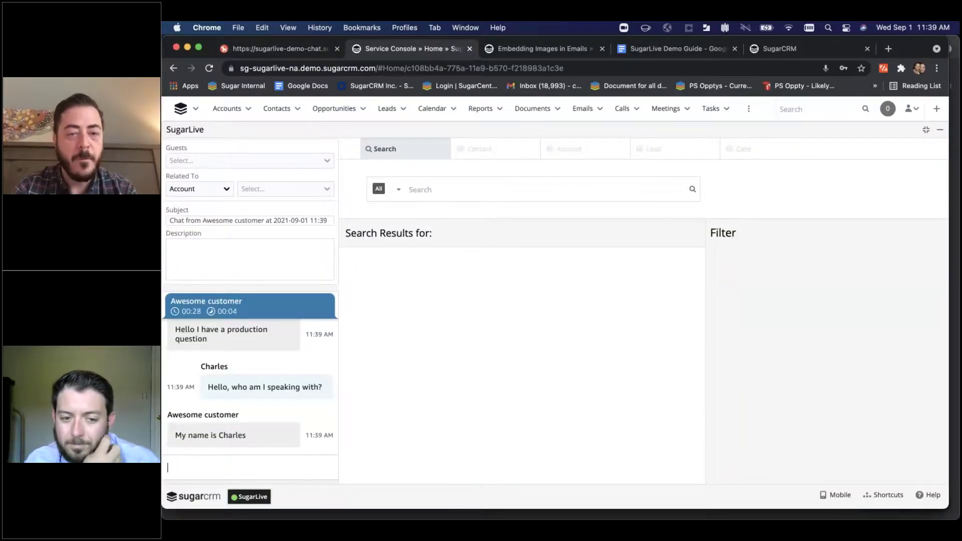
{"action": "left_click", "coordinate": [501, 189]}
{"action": "type", "text": "Charles"}
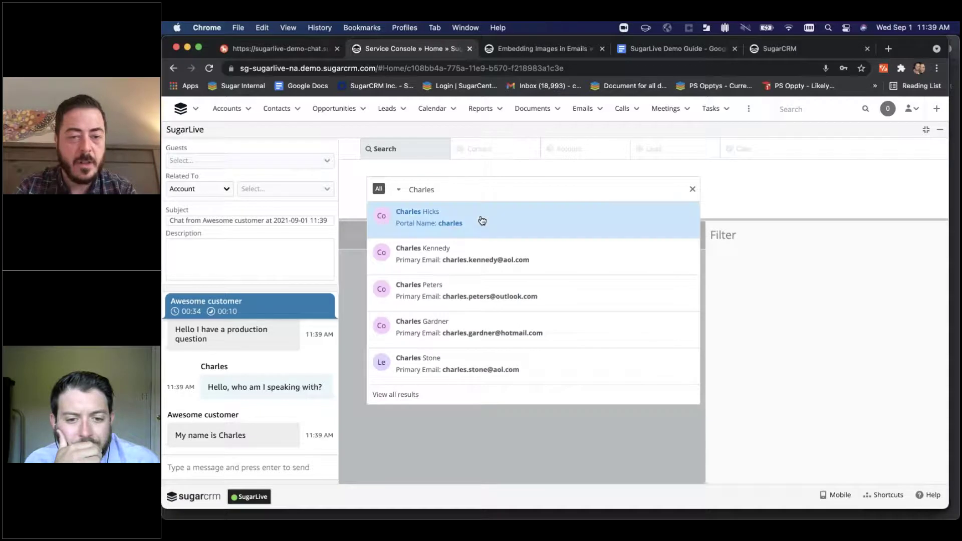
{"action": "left_click", "coordinate": [482, 221]}
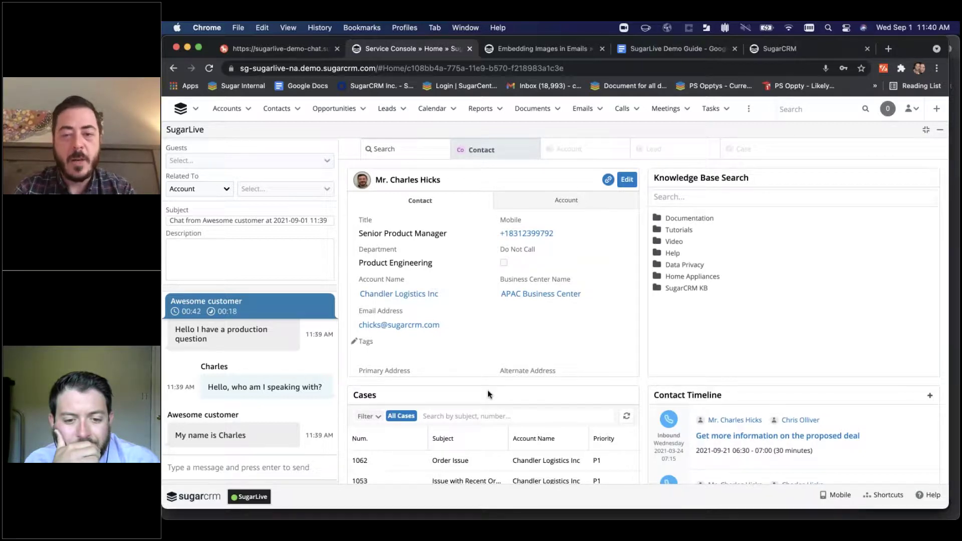
{"action": "scroll", "coordinate": [545, 397], "scroll_direction": "down", "scroll_amount": 2}
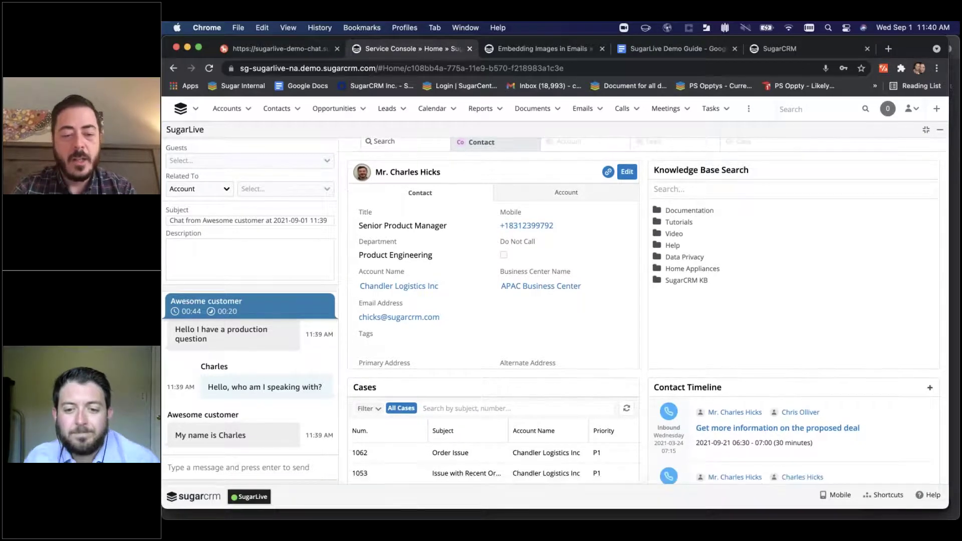
{"action": "scroll", "coordinate": [501, 453], "scroll_direction": "down", "scroll_amount": 2}
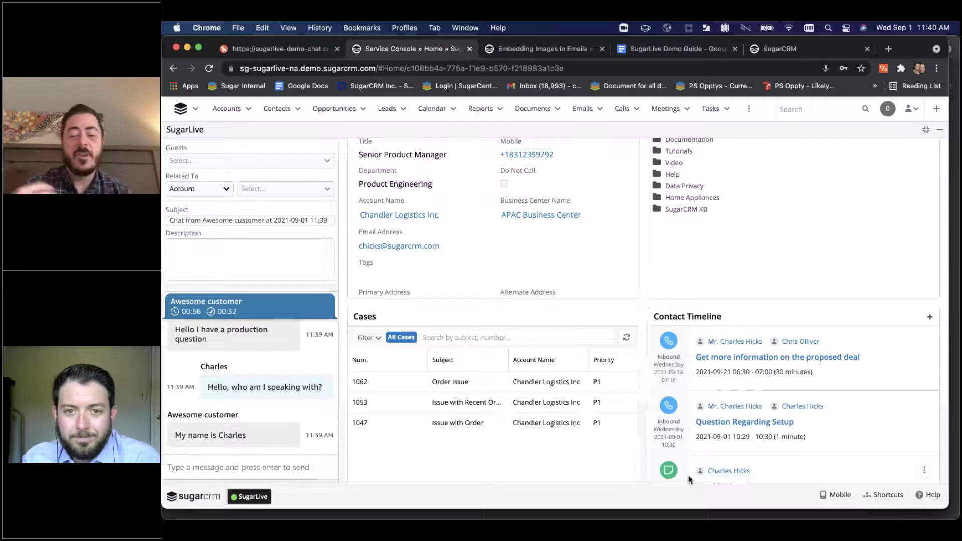
{"action": "scroll", "coordinate": [847, 436], "scroll_direction": "down", "scroll_amount": 5}
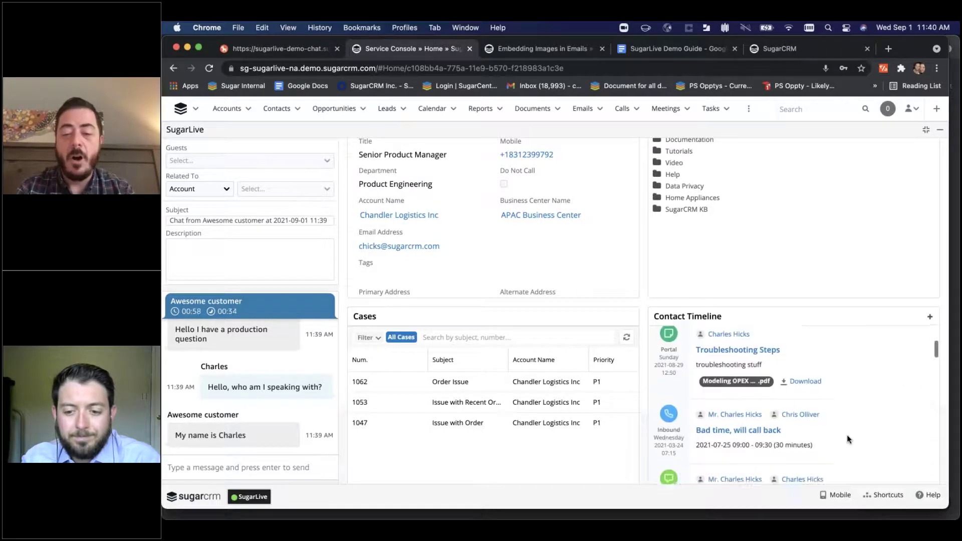
{"action": "scroll", "coordinate": [847, 435], "scroll_direction": "down", "scroll_amount": 10}
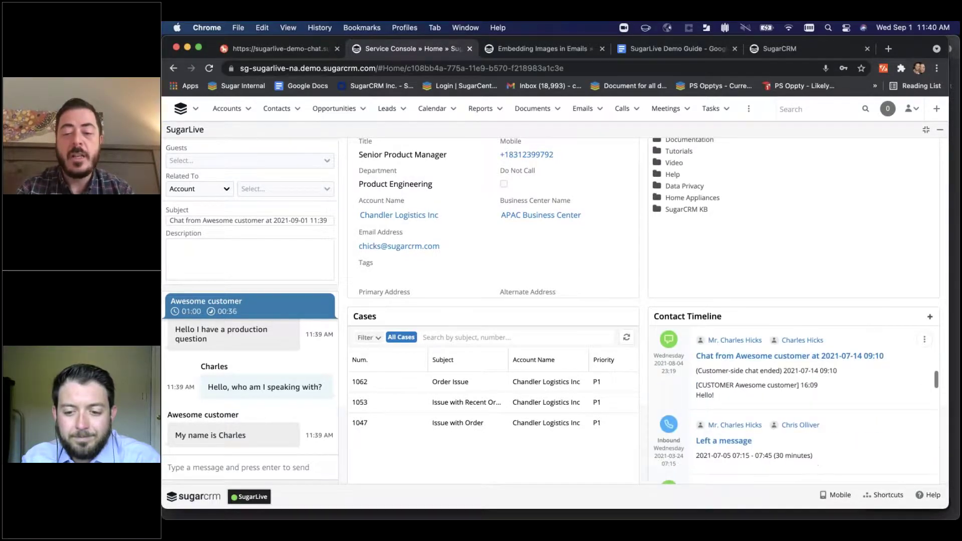
{"action": "scroll", "coordinate": [660, 297], "scroll_direction": "up", "scroll_amount": 3}
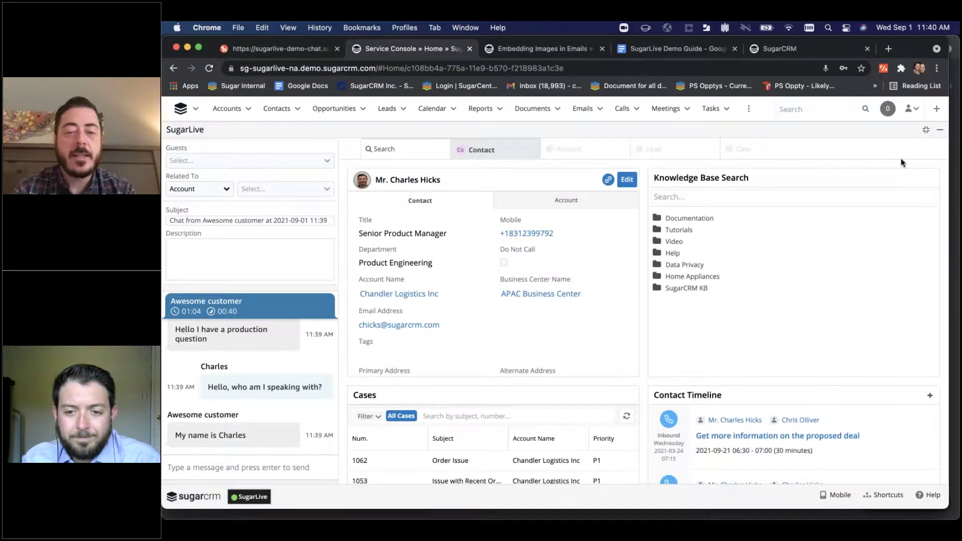
Step: Search the knowledge base for "Reset Password", open the article on changing a user's password and return to the Service Console
{"action": "left_click", "coordinate": [781, 198]}
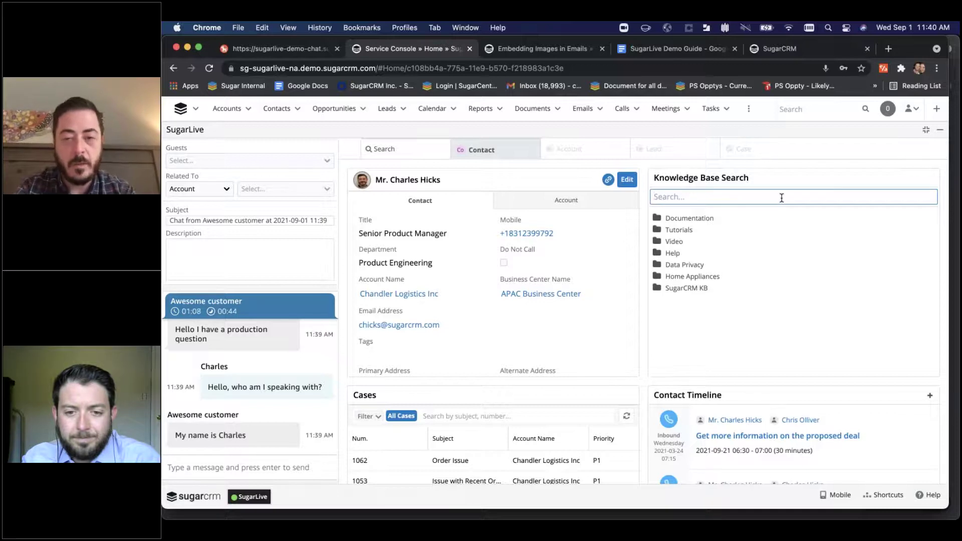
{"action": "type", "text": "Reset Password"}
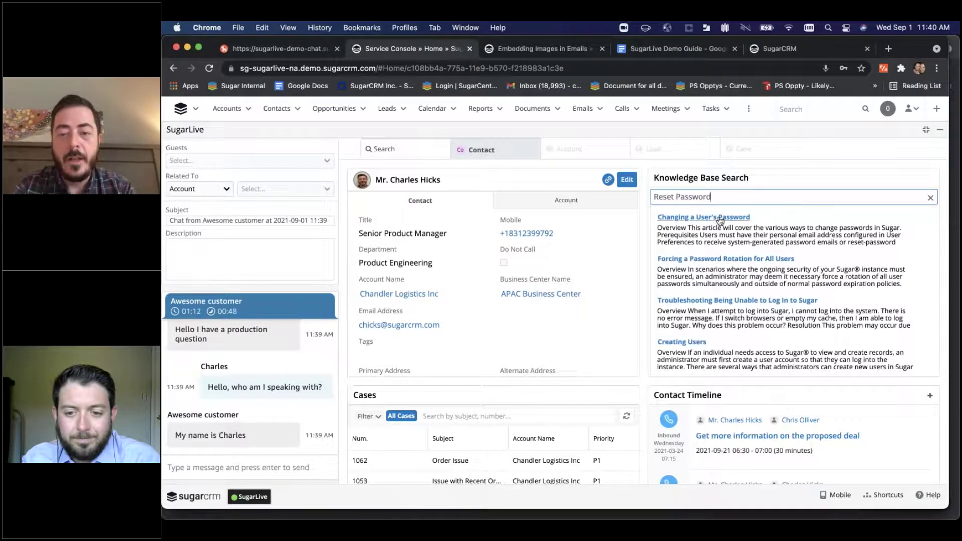
{"action": "left_click", "coordinate": [720, 219]}
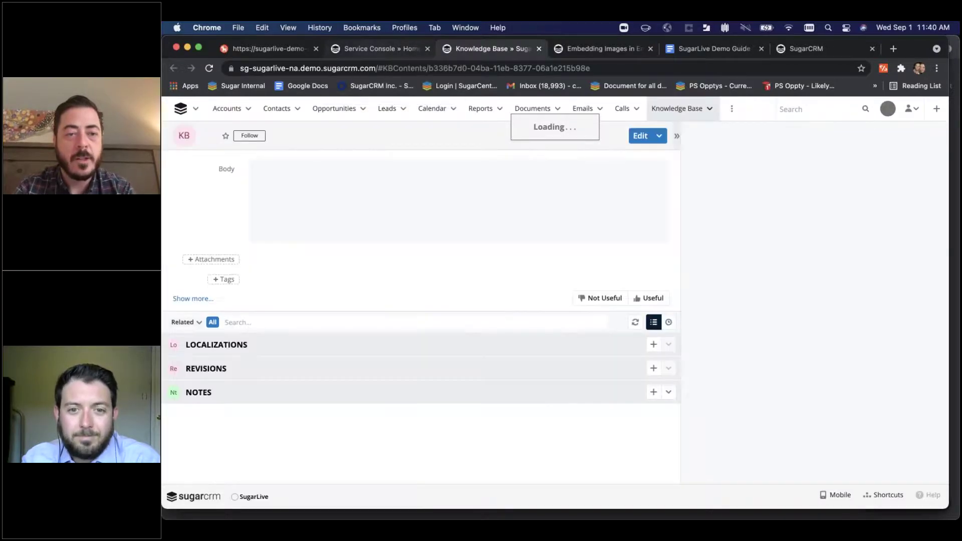
{"action": "left_click", "coordinate": [373, 50]}
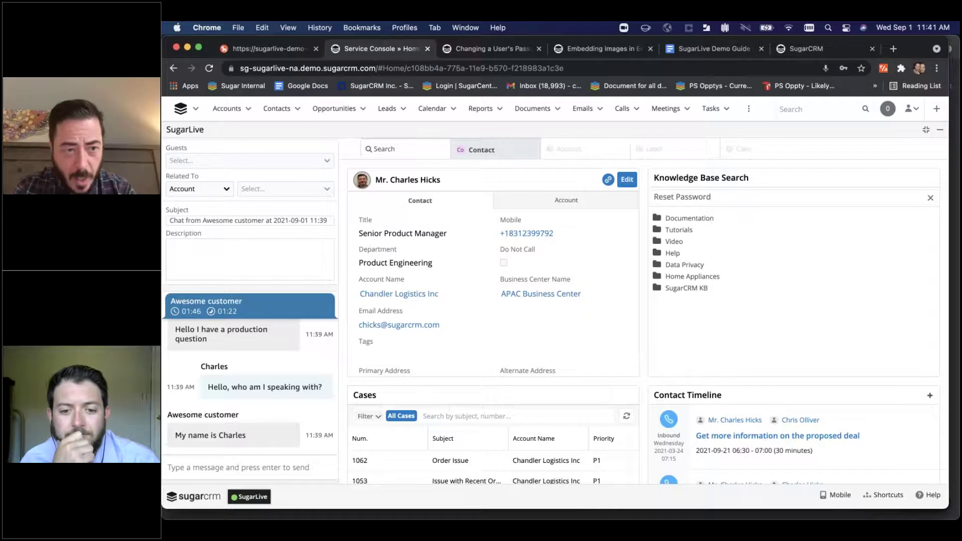
Step: Minimize the SugarLive window to view the console's case list, and restore it to look over the active chat
{"action": "scroll", "coordinate": [300, 411], "scroll_direction": "down", "scroll_amount": 2}
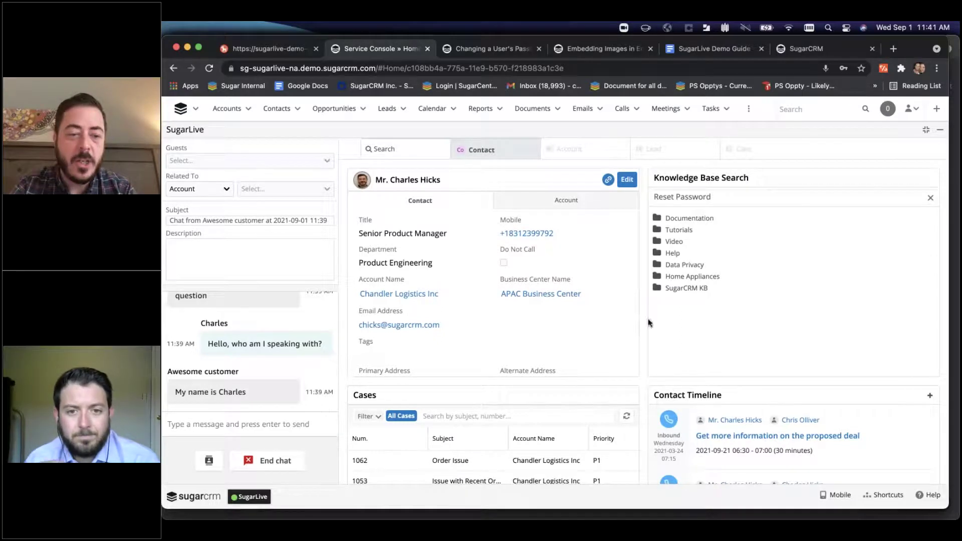
{"action": "left_click", "coordinate": [940, 129]}
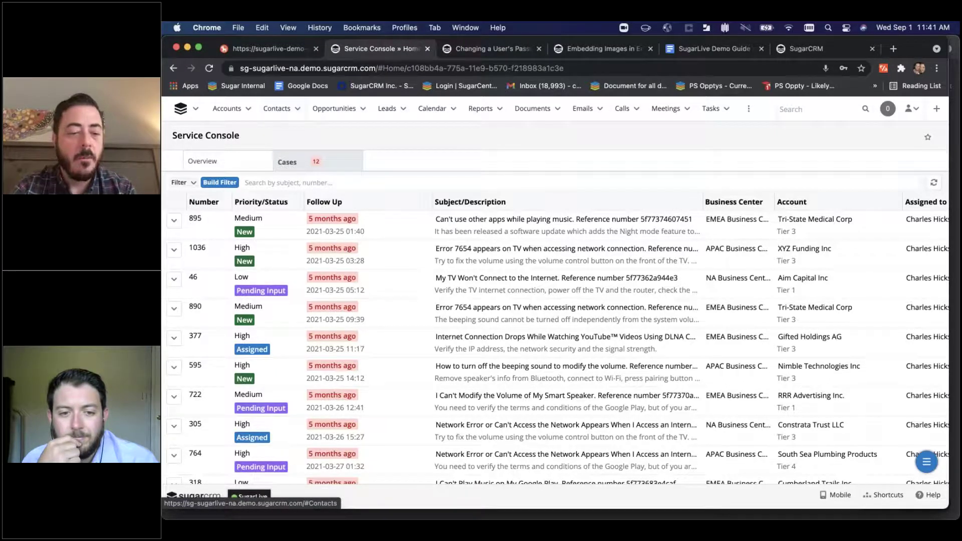
{"action": "left_click", "coordinate": [252, 499]}
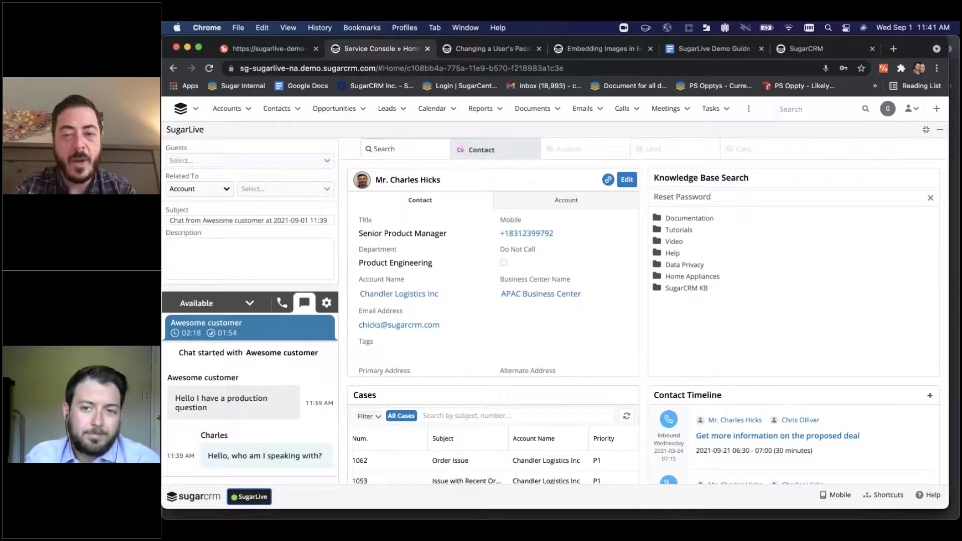
{"action": "scroll", "coordinate": [551, 311], "scroll_direction": "down", "scroll_amount": 5}
{"action": "scroll", "coordinate": [551, 311], "scroll_direction": "up", "scroll_amount": 5}
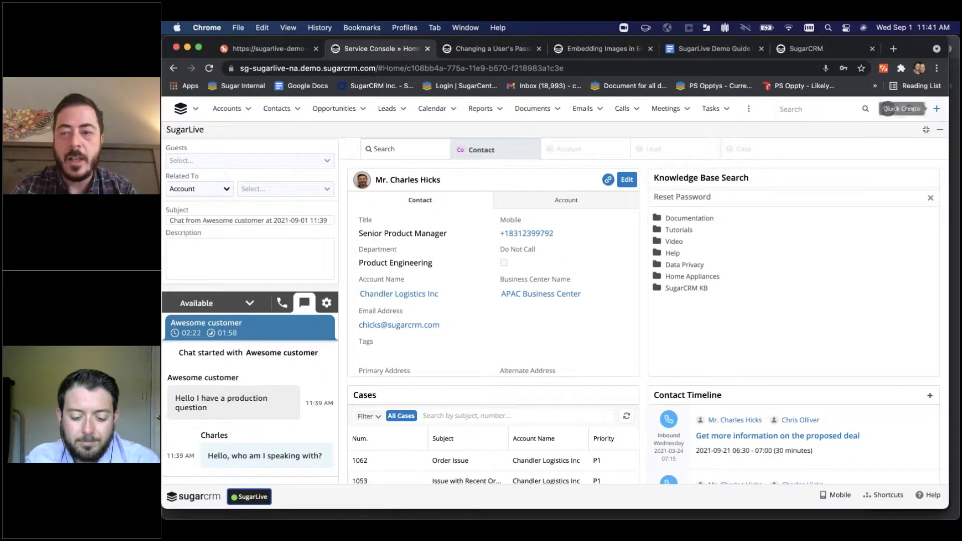
Step: Create a case with the subject "Password Question", keeping the prefilled account, primary contact and Chat source, and dismiss the save notification
{"action": "left_click", "coordinate": [937, 108]}
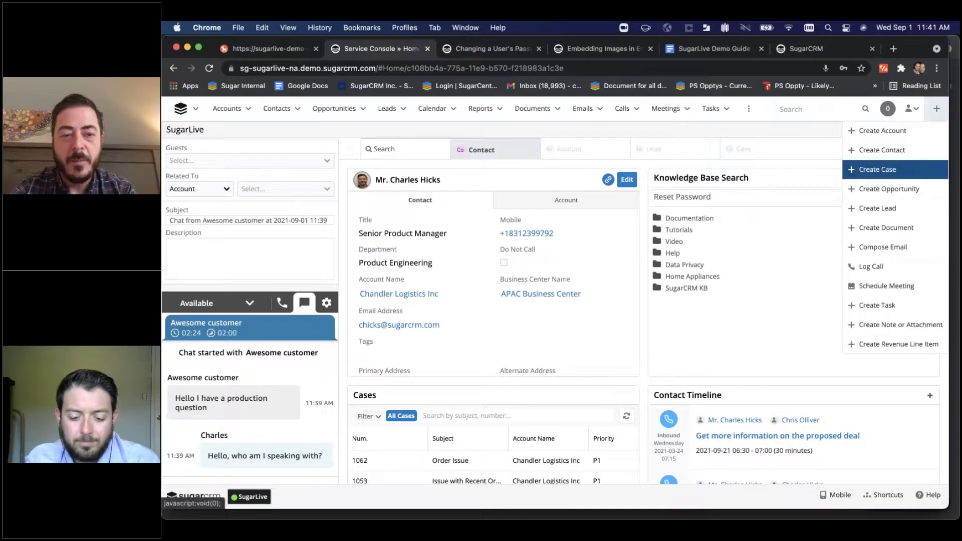
{"action": "left_click", "coordinate": [877, 170]}
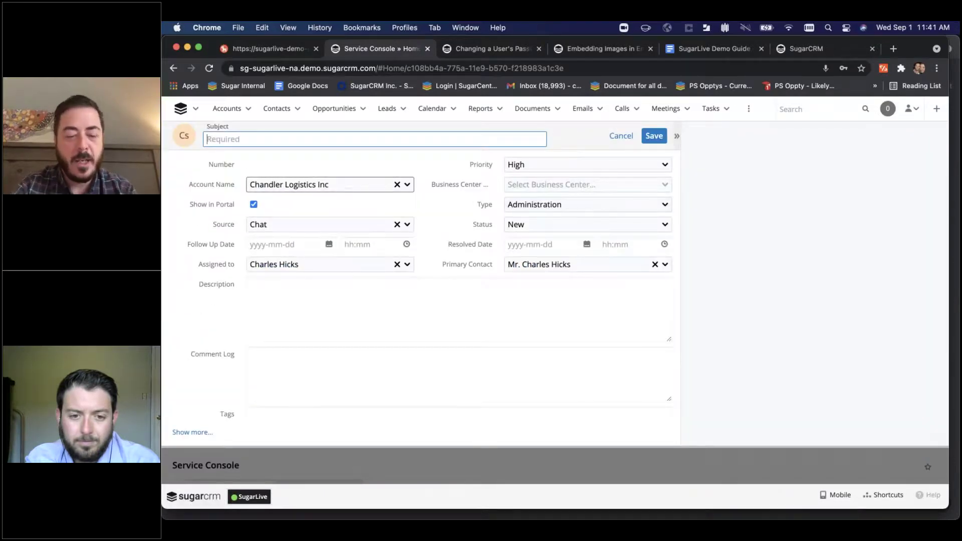
{"action": "type", "text": "Password Question"}
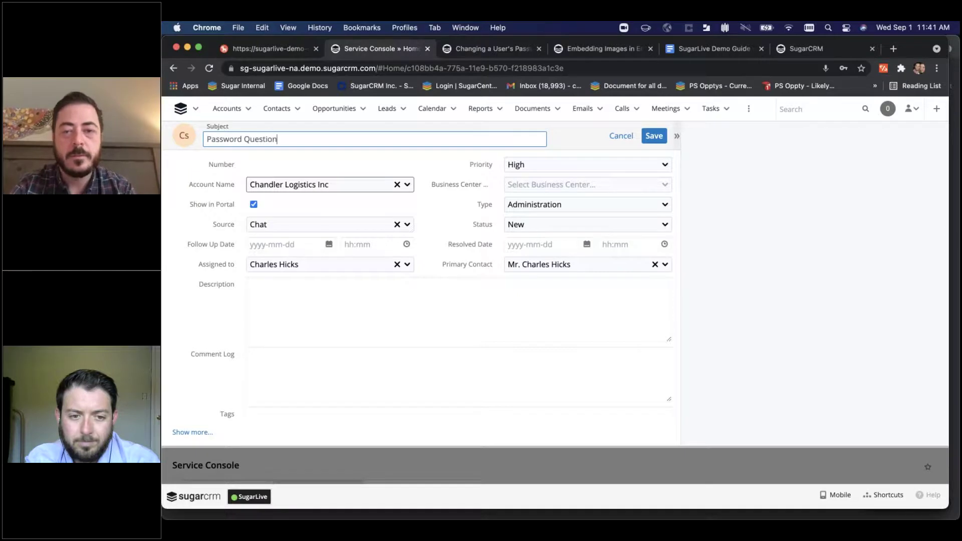
{"action": "left_click", "coordinate": [654, 138]}
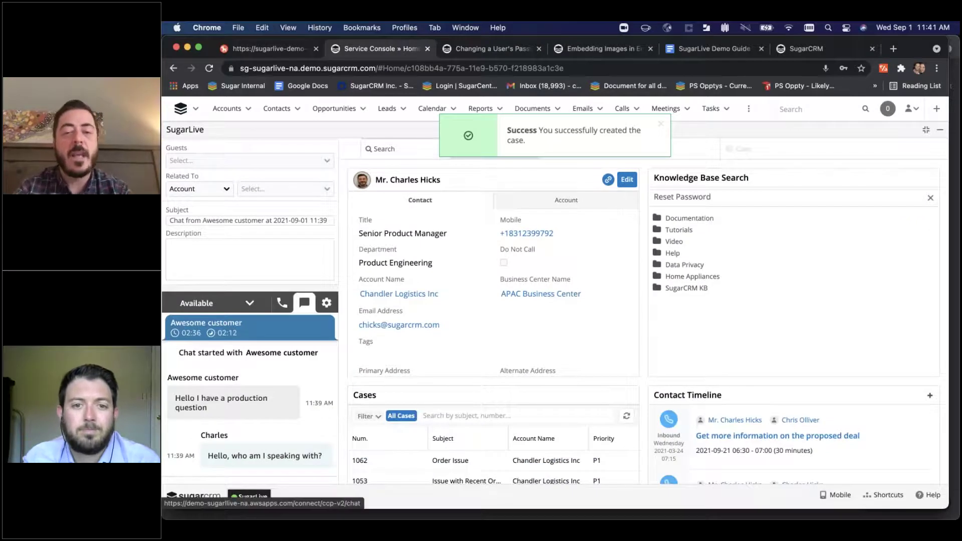
{"action": "left_click", "coordinate": [661, 125]}
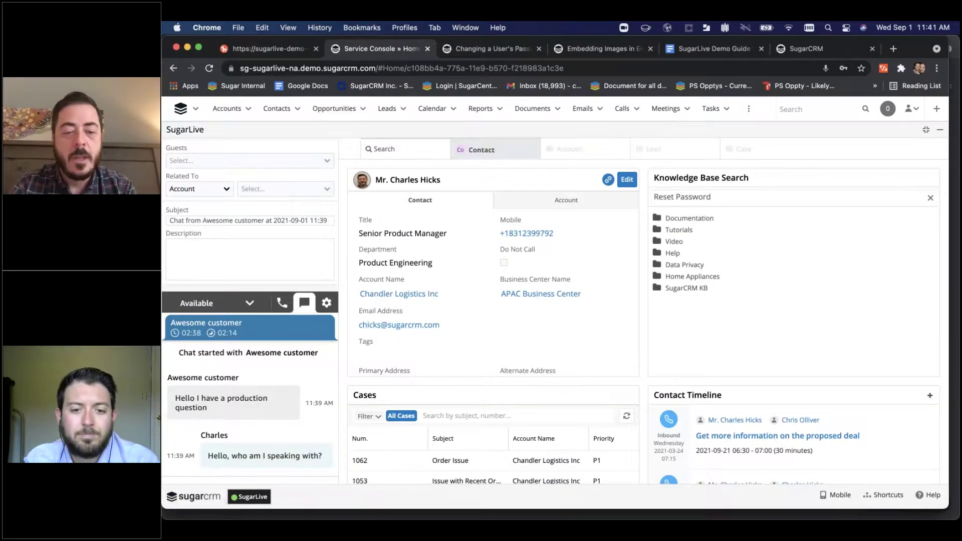
Step: Open the "Issue with Order" case from the contact's case list and review its details, comment log and timeline
{"action": "scroll", "coordinate": [494, 281], "scroll_direction": "down", "scroll_amount": 3}
{"action": "scroll", "coordinate": [467, 391], "scroll_direction": "down", "scroll_amount": 5}
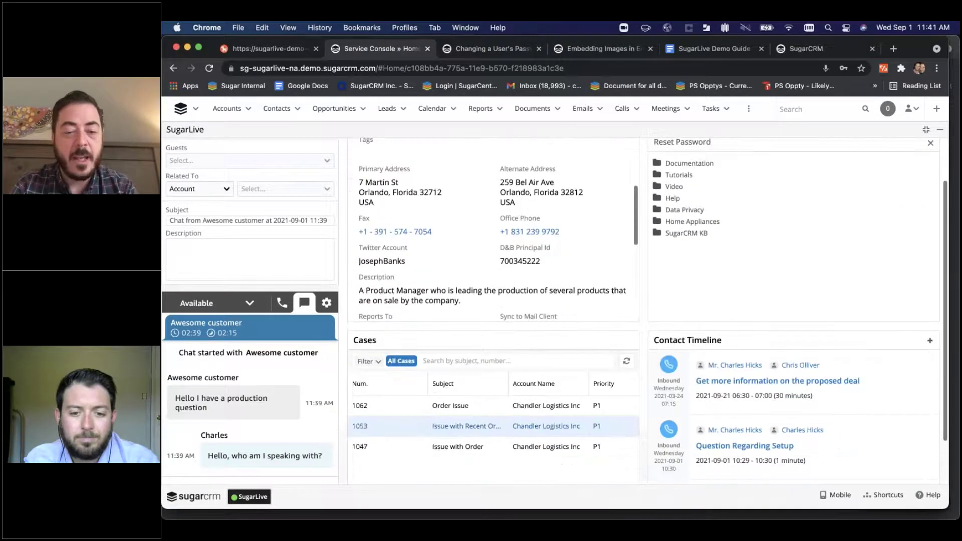
{"action": "left_click", "coordinate": [466, 391]}
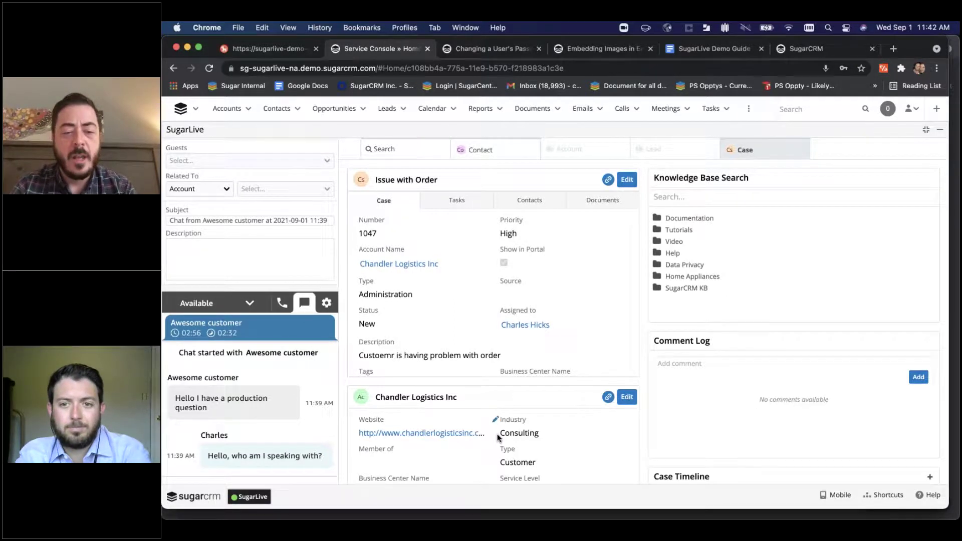
{"action": "scroll", "coordinate": [499, 437], "scroll_direction": "down", "scroll_amount": 3}
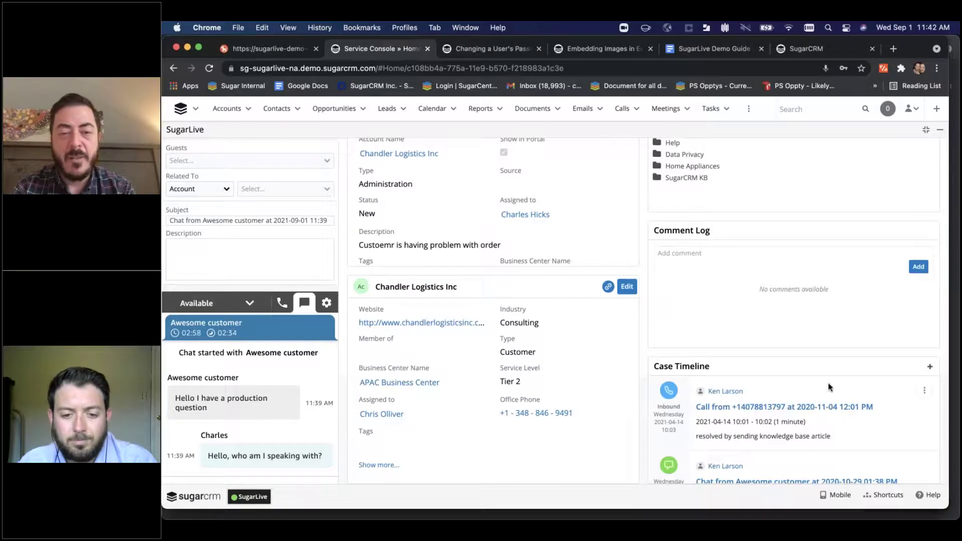
{"action": "scroll", "coordinate": [828, 387], "scroll_direction": "up", "scroll_amount": 3}
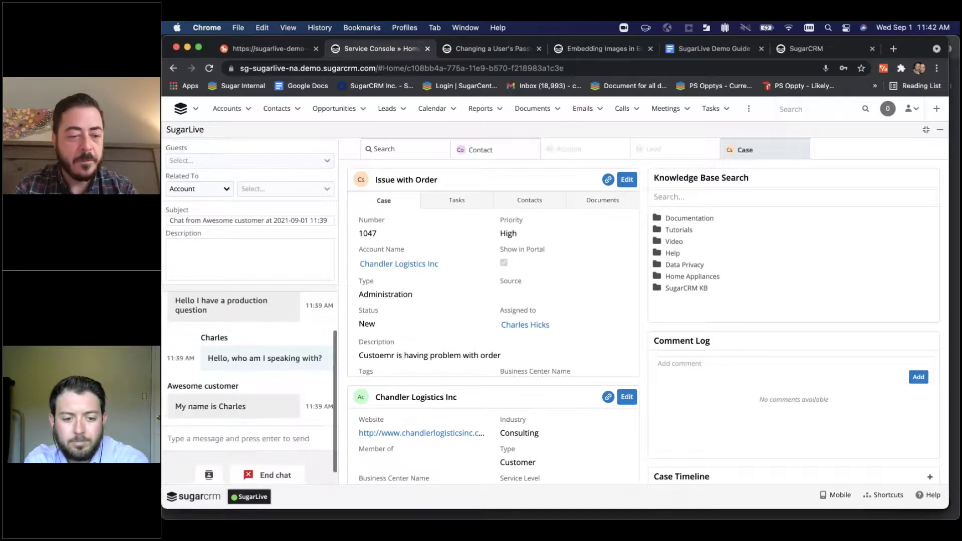
Step: End the chat, review its transcript in the generated message record with SugarLive minimized, and return to the Service Console
{"action": "scroll", "coordinate": [289, 432], "scroll_direction": "up", "scroll_amount": 5}
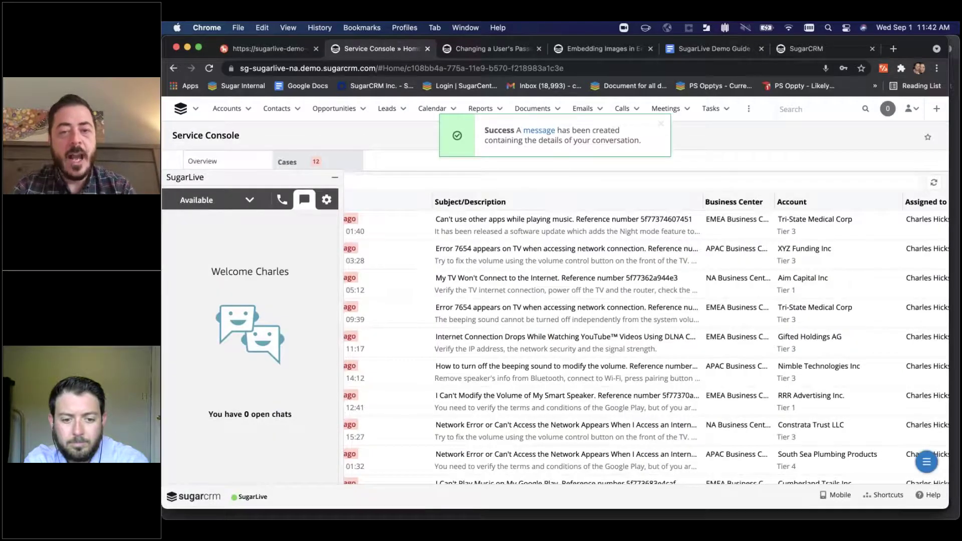
{"action": "left_click", "coordinate": [539, 131]}
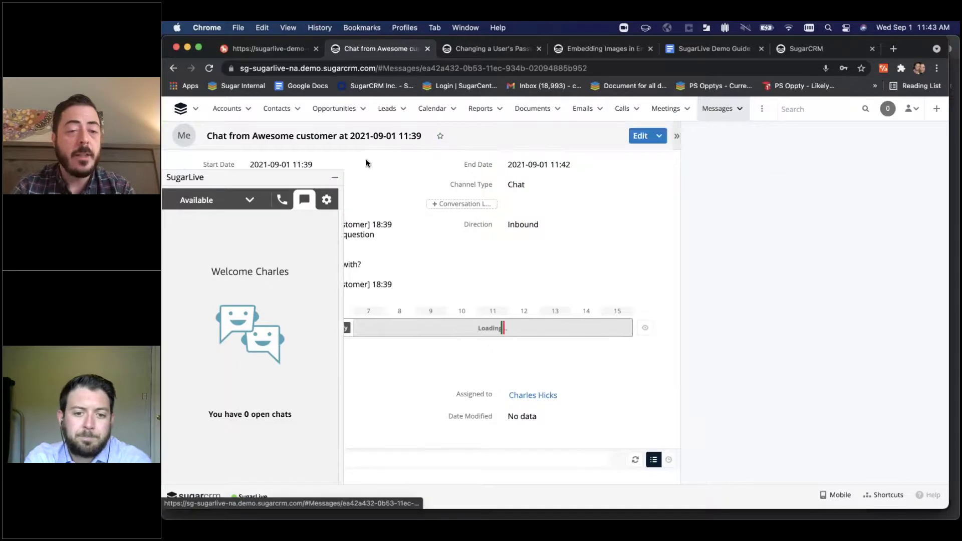
{"action": "left_click", "coordinate": [335, 177]}
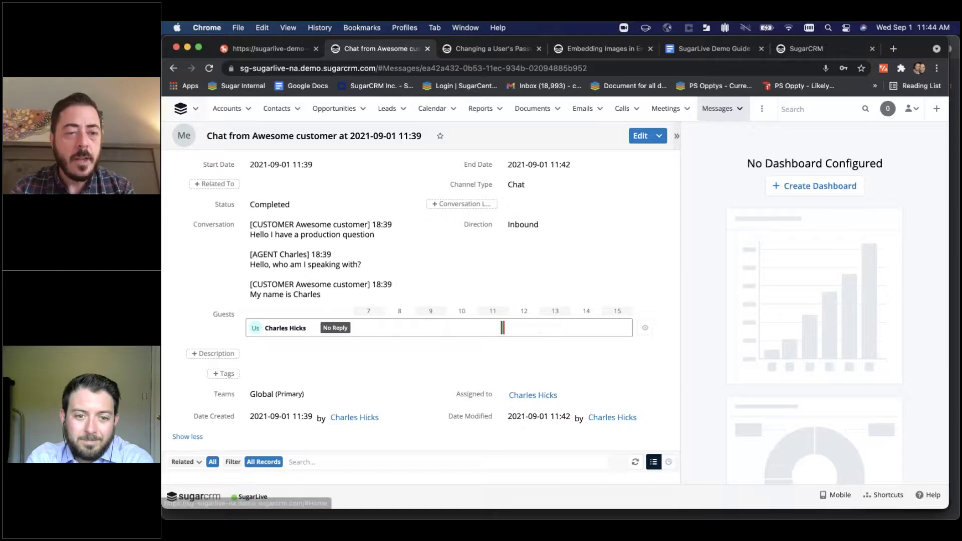
{"action": "left_click", "coordinate": [193, 496]}
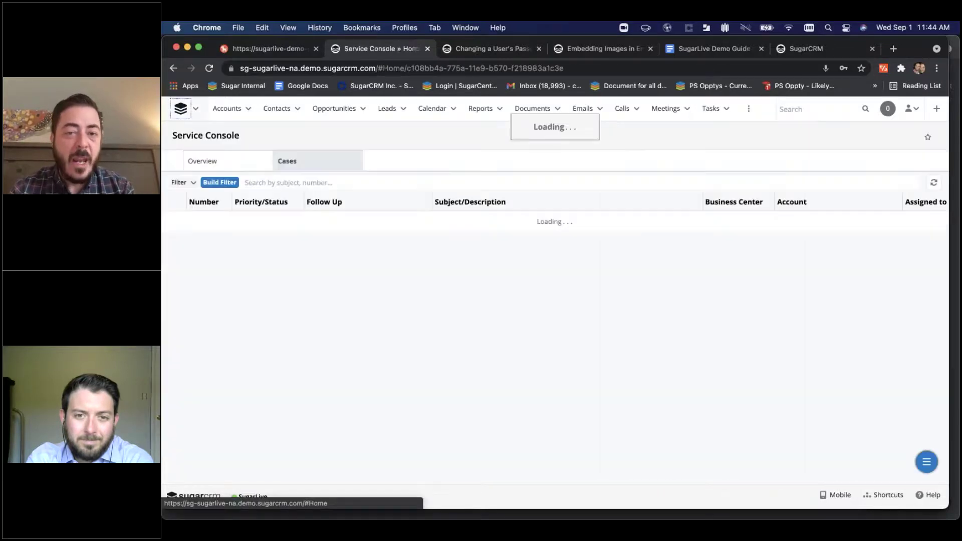